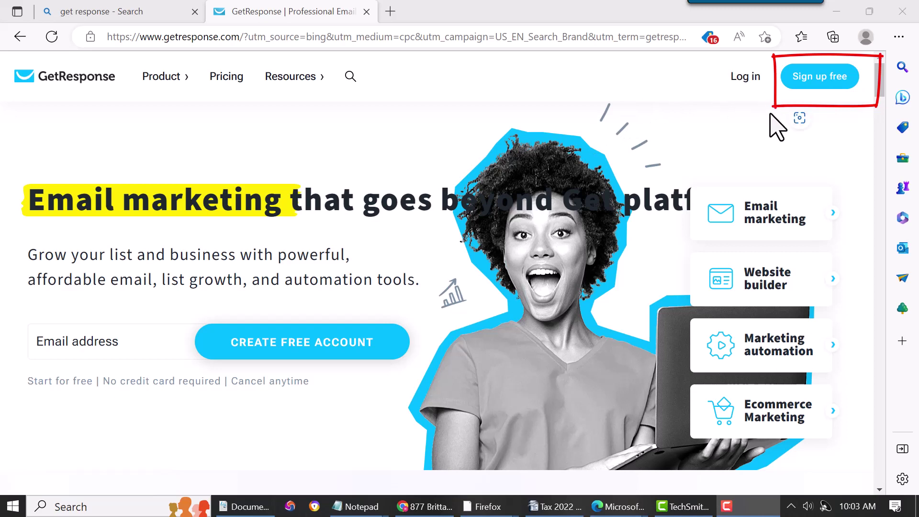
Step: Sign in from the GetResponse homepage to reach the setup checklist dashboard
click(740, 79)
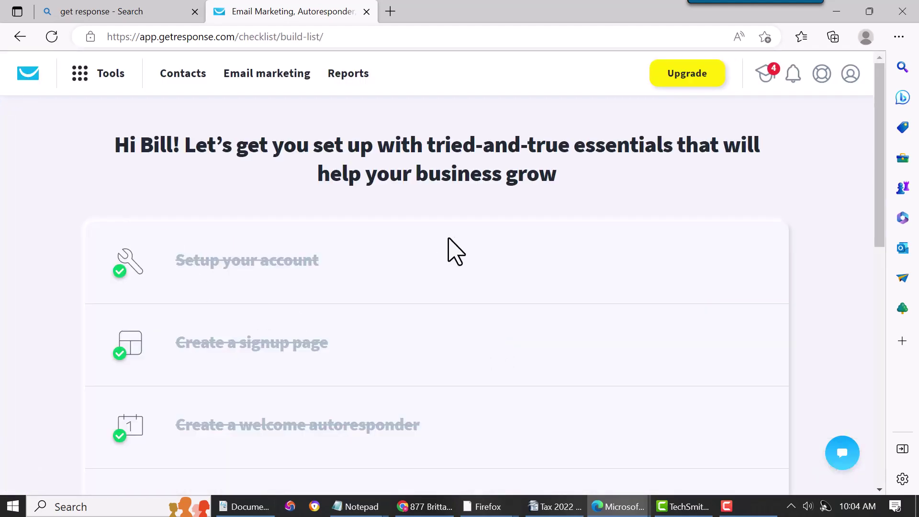
Step: Open the squeeze page2314 landing page from Tools > Landing pages
click(80, 77)
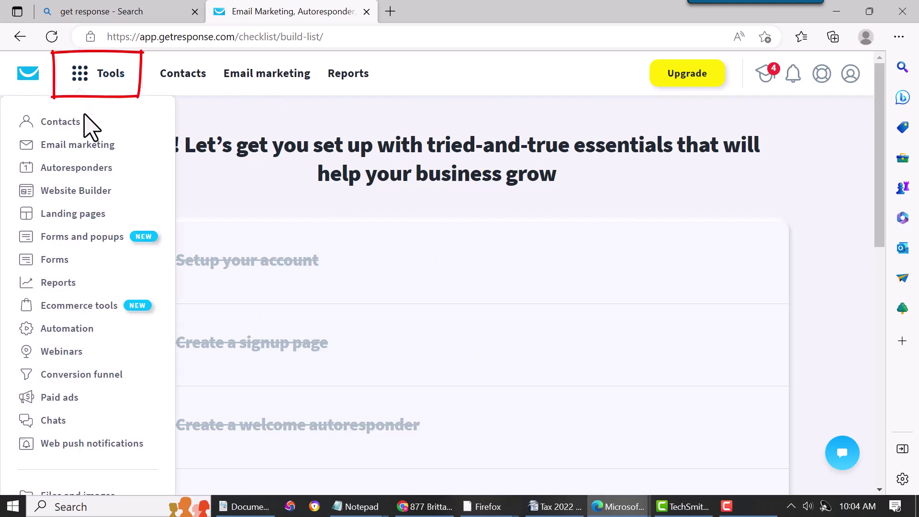
click(79, 216)
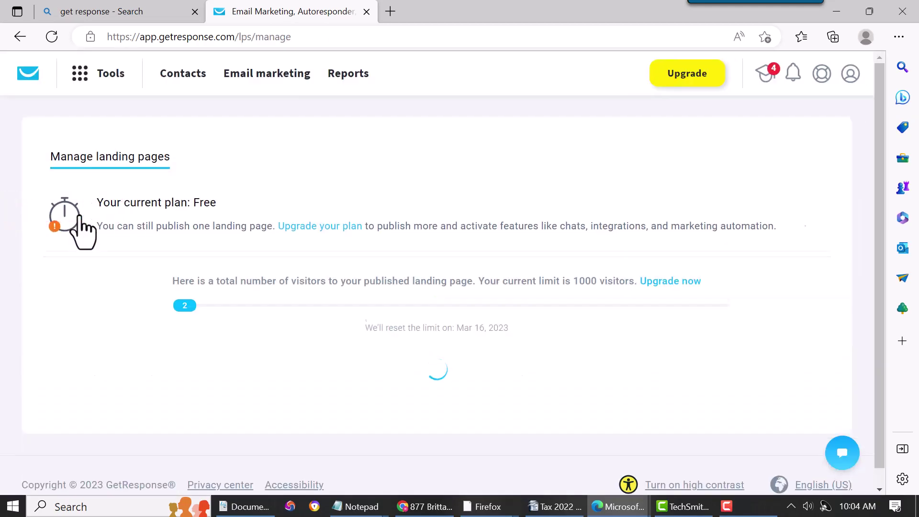
scroll(311, 368, down, 3)
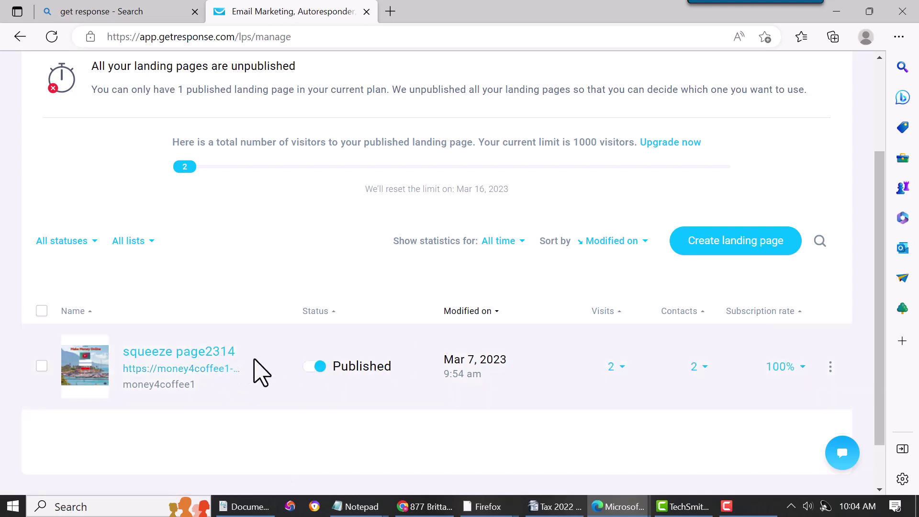
click(194, 354)
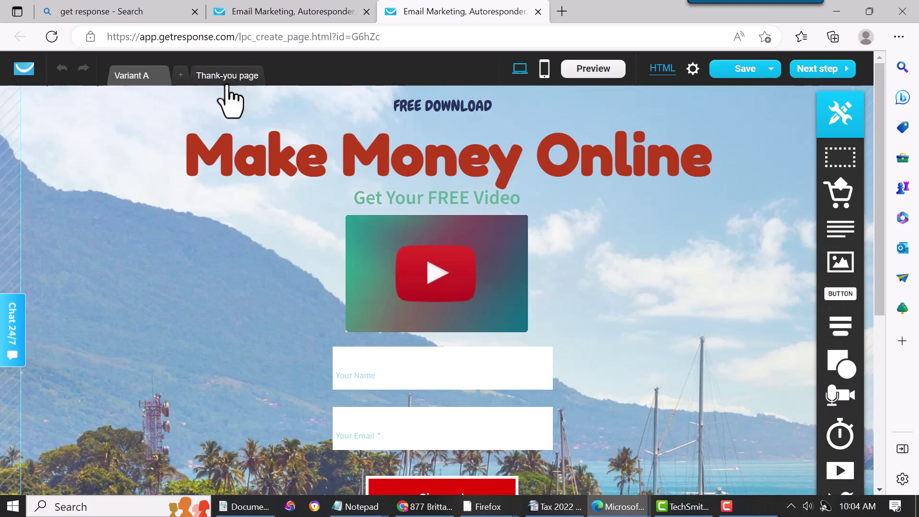
Step: On the Thank-you page, set the heading font to Arial
click(227, 82)
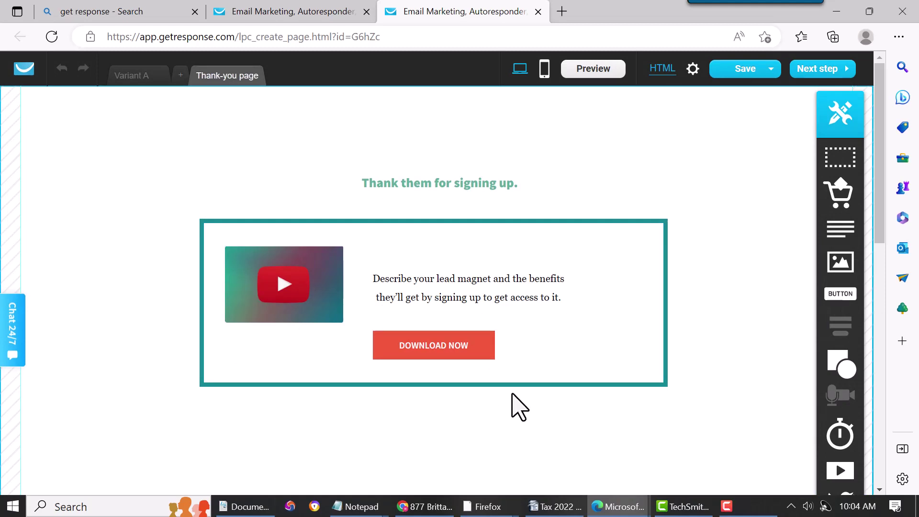
click(459, 187)
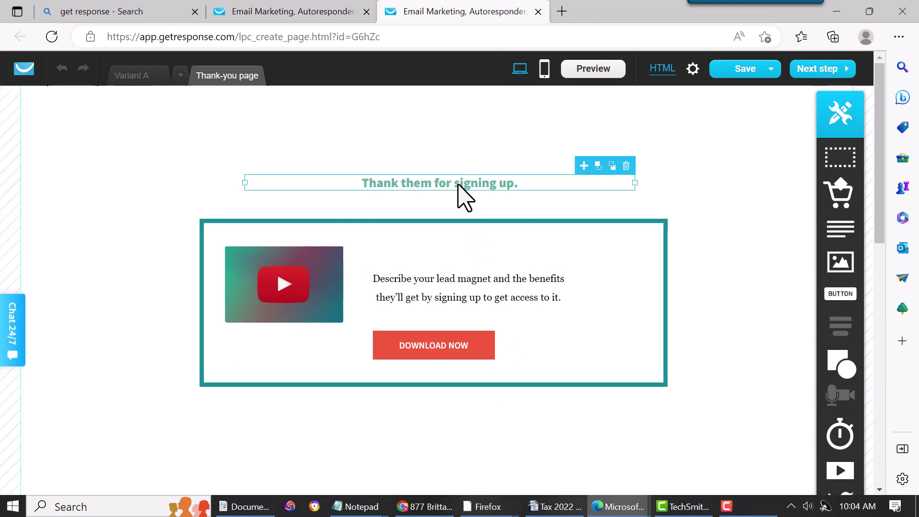
click(461, 188)
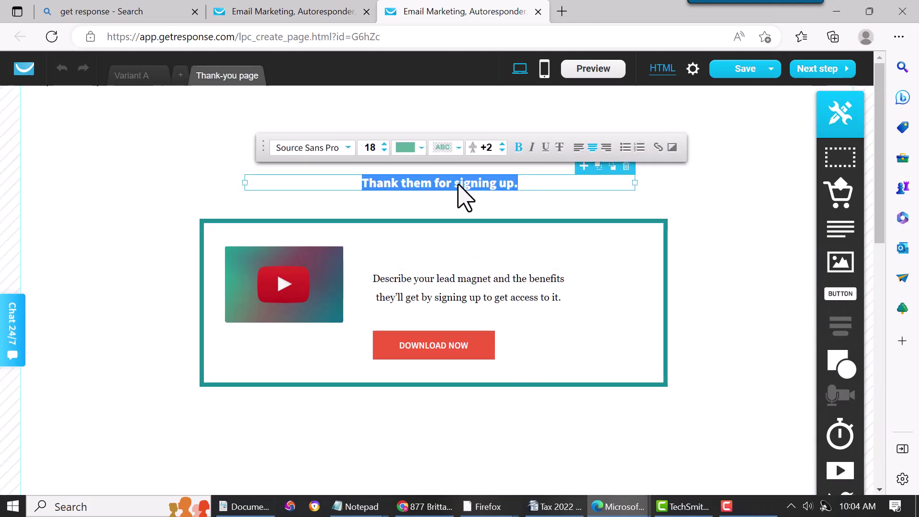
click(341, 148)
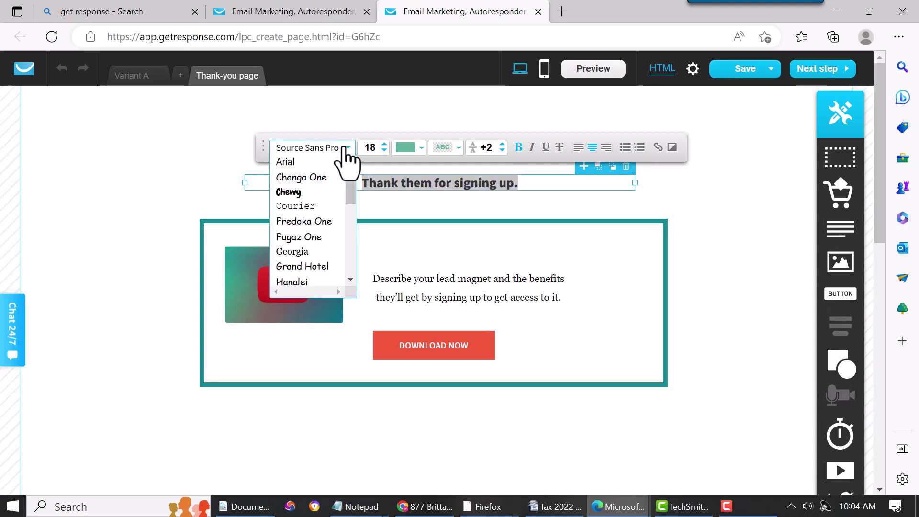
click(323, 162)
Step: Keep the heading at size 18 and confirm a black text colour
click(384, 150)
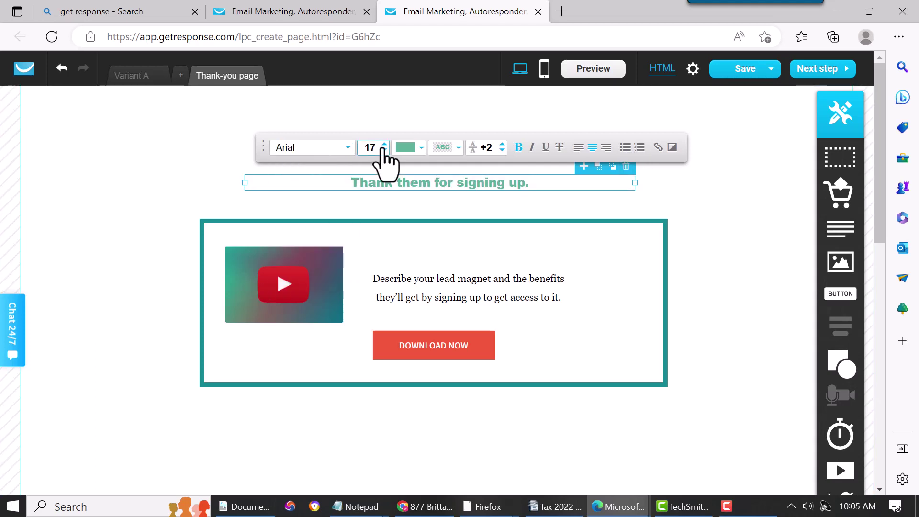
click(384, 145)
click(421, 150)
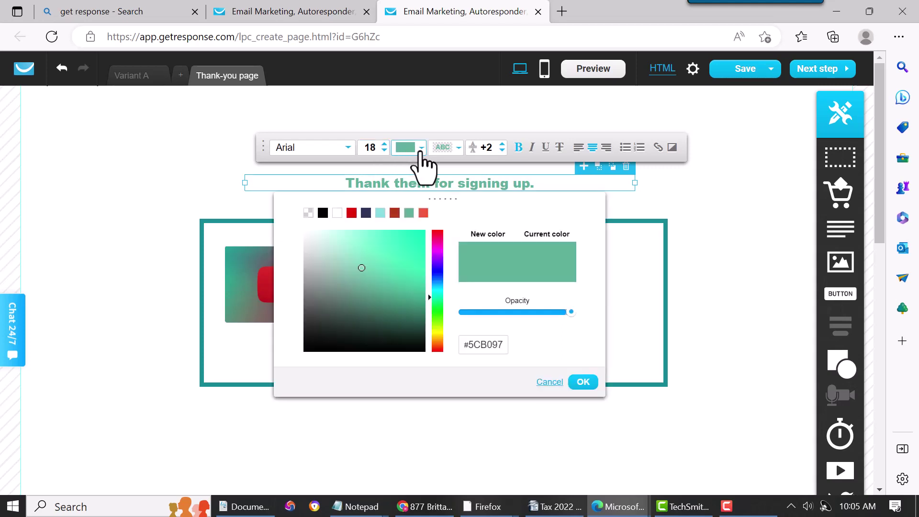
click(322, 214)
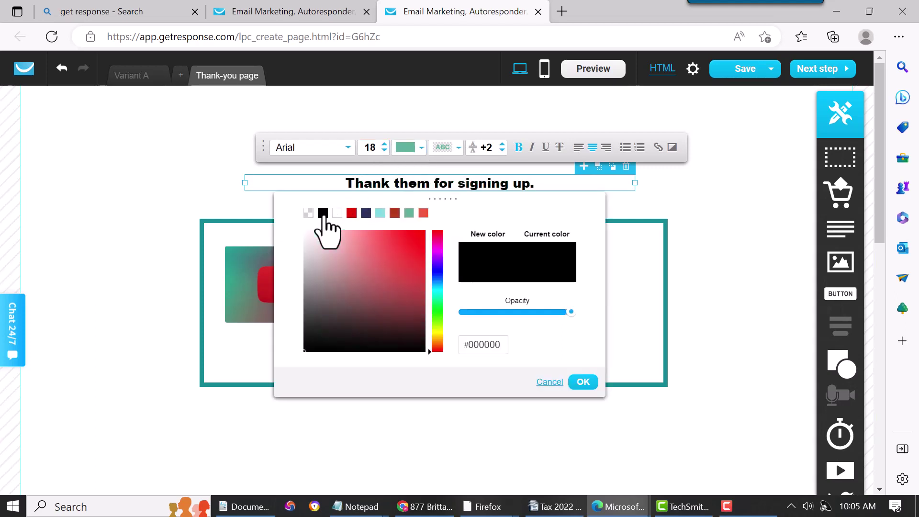
click(744, 210)
click(446, 187)
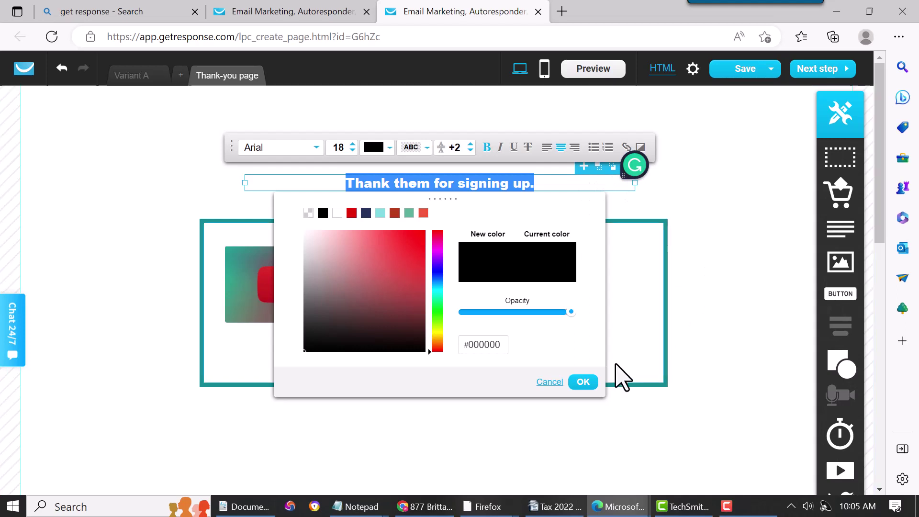
click(580, 384)
click(712, 250)
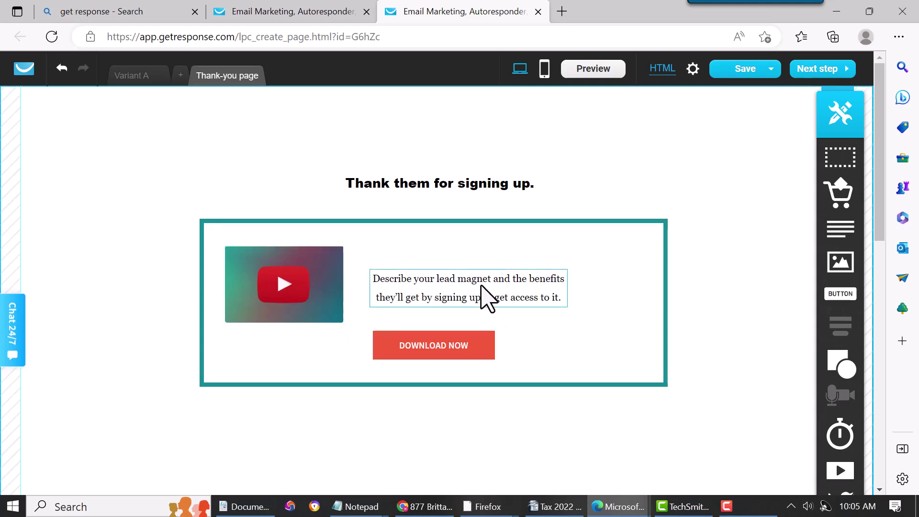
Step: Replace the description's closing 'to it.' with 'to a free video'
click(462, 281)
double_click(462, 282)
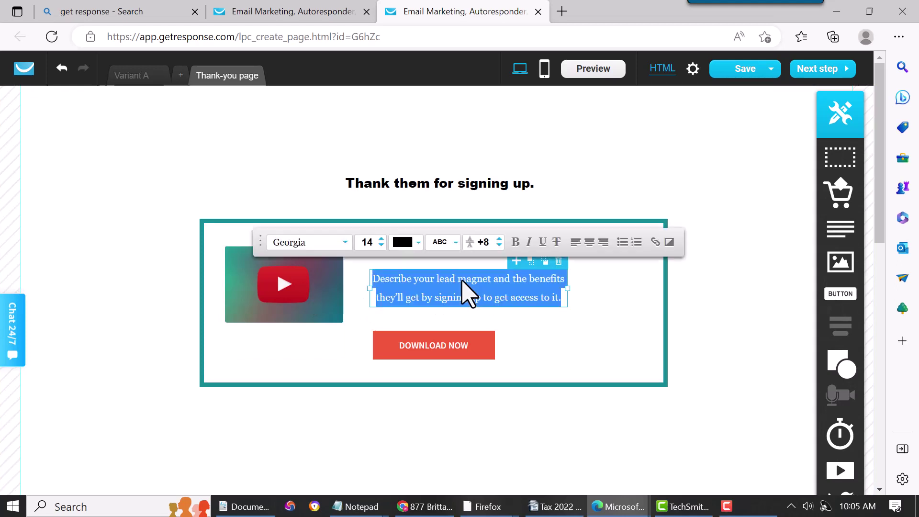
click(564, 302)
key(BackSpace)
key(BackSpace)
key(BackSpace)
key(BackSpace)
key(BackSpace)
key(BackSpace)
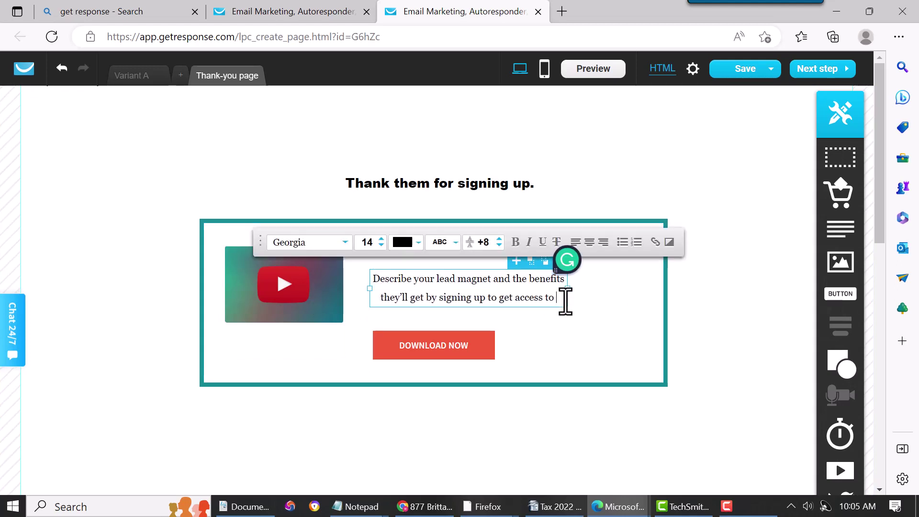
text(t)
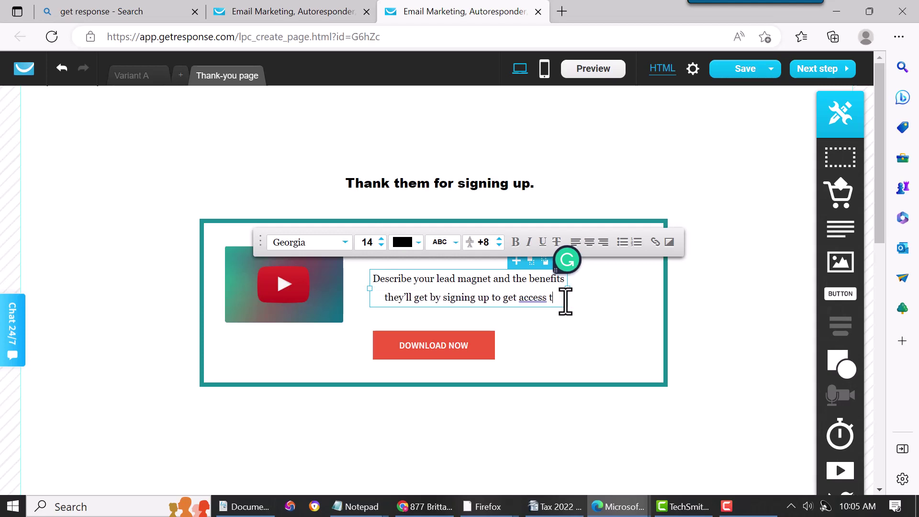
text(o a fr)
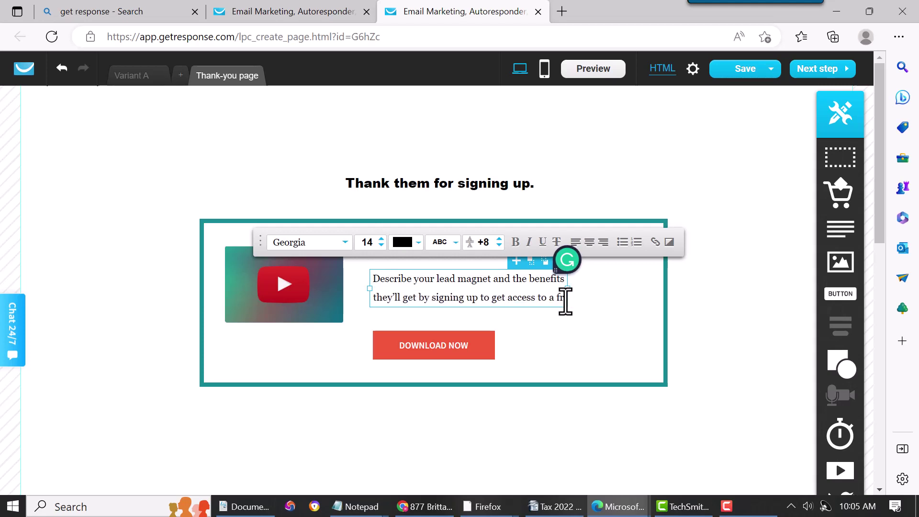
text(ee v)
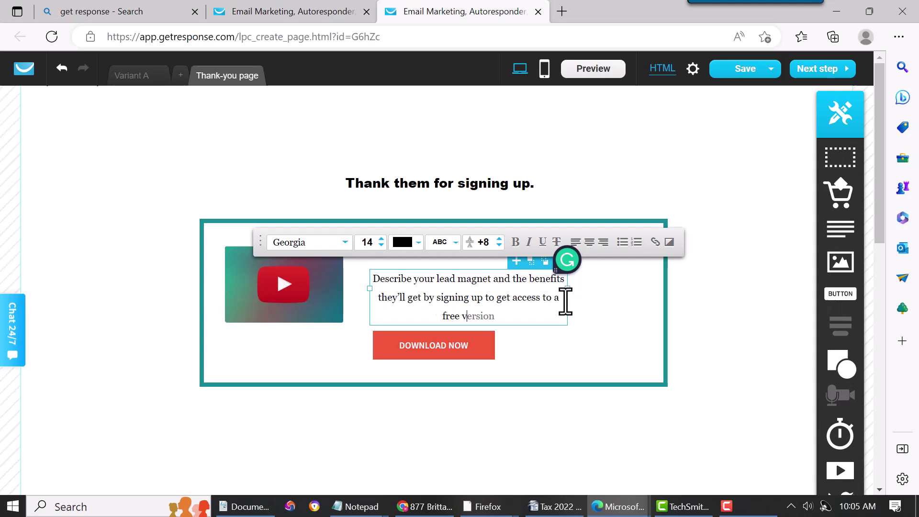
text(ideo)
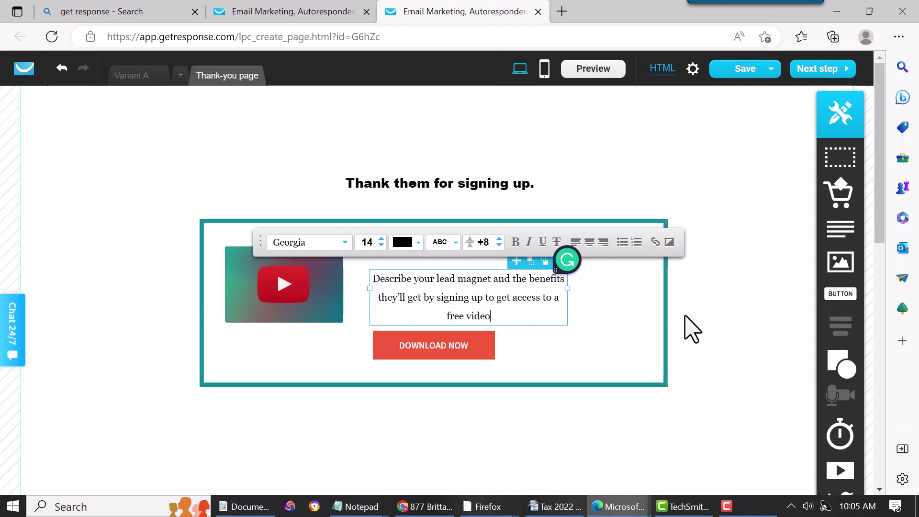
click(707, 324)
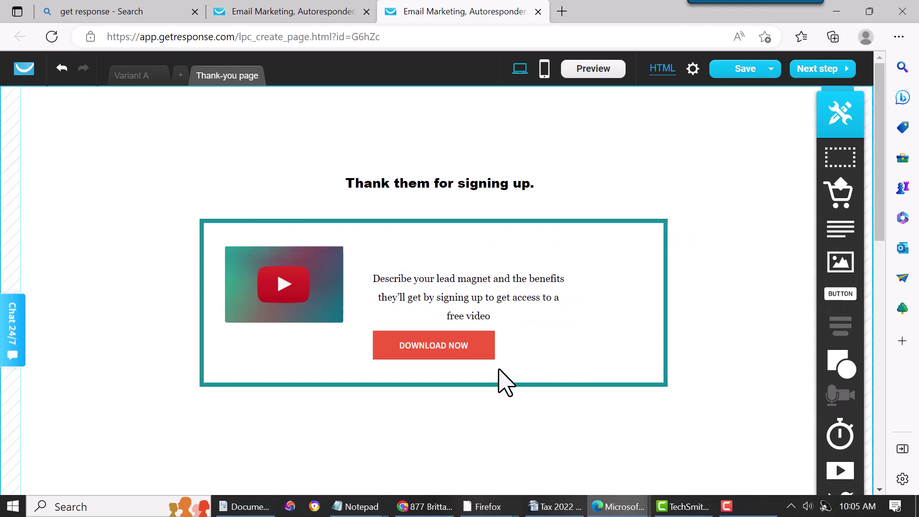
Step: Set the DOWNLOAD NOW label to Arial size 14 and begin choosing a white colour
click(437, 346)
click(437, 346)
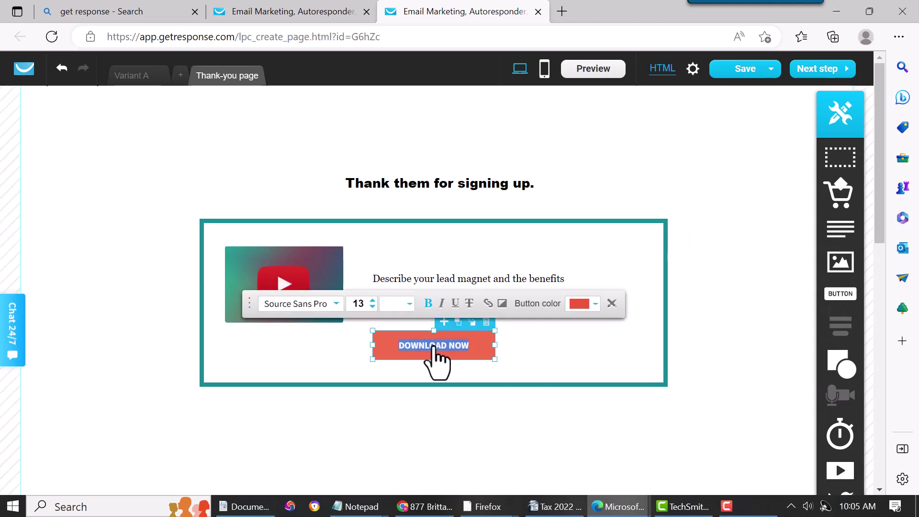
click(338, 308)
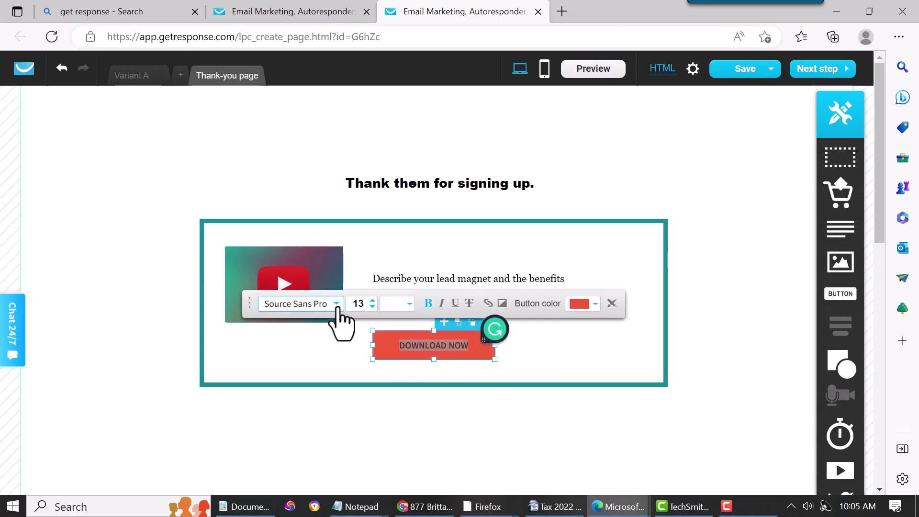
click(315, 320)
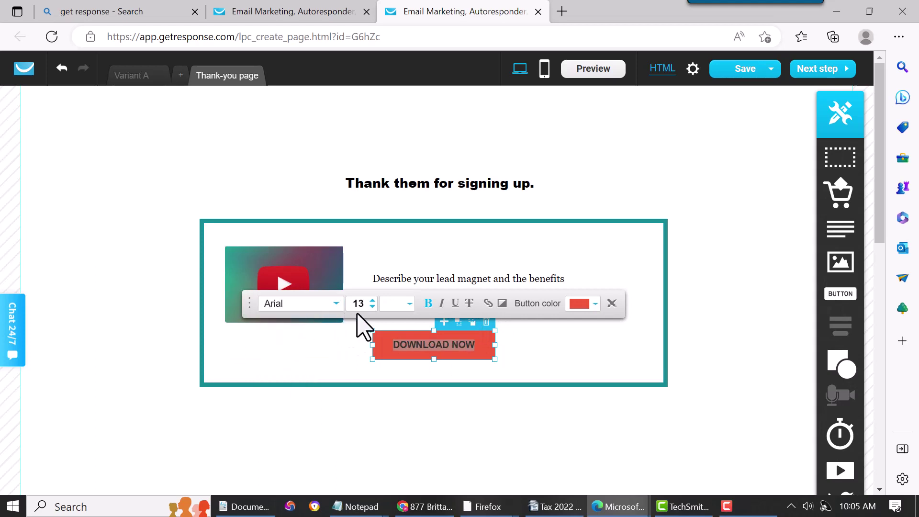
click(373, 300)
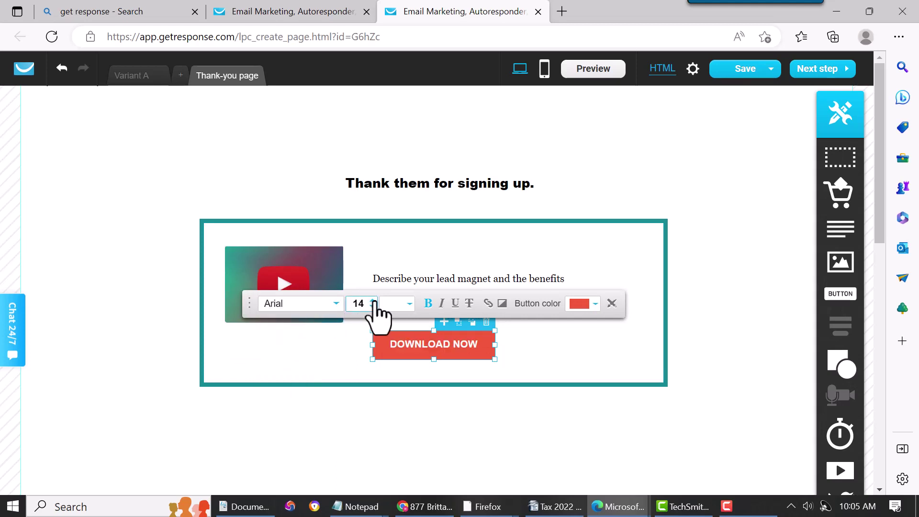
click(410, 309)
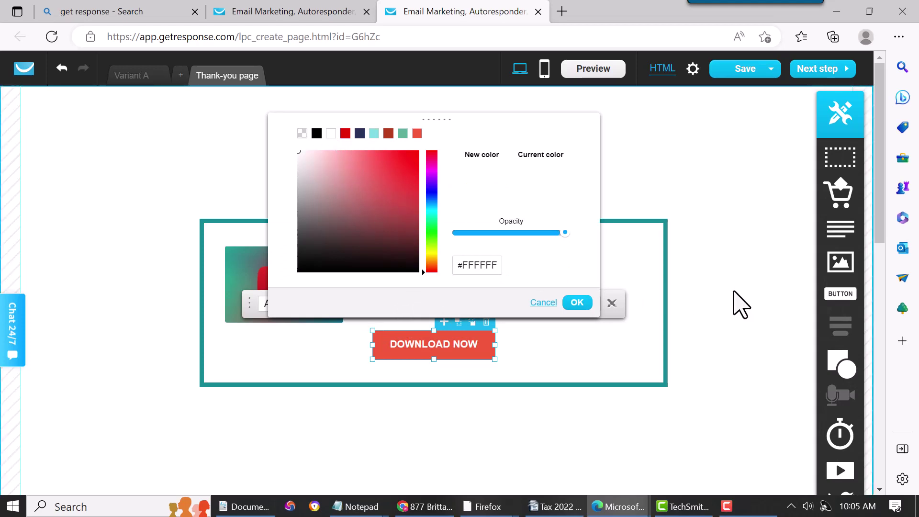
click(727, 304)
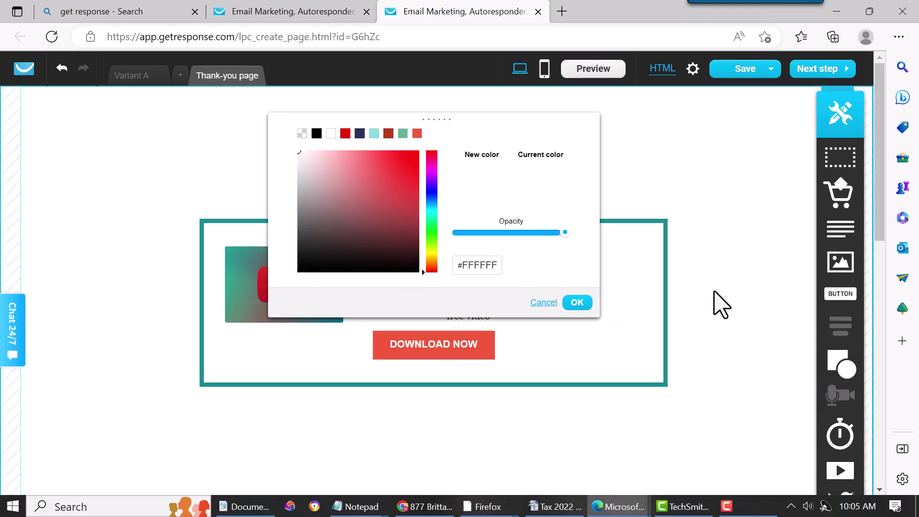
click(458, 347)
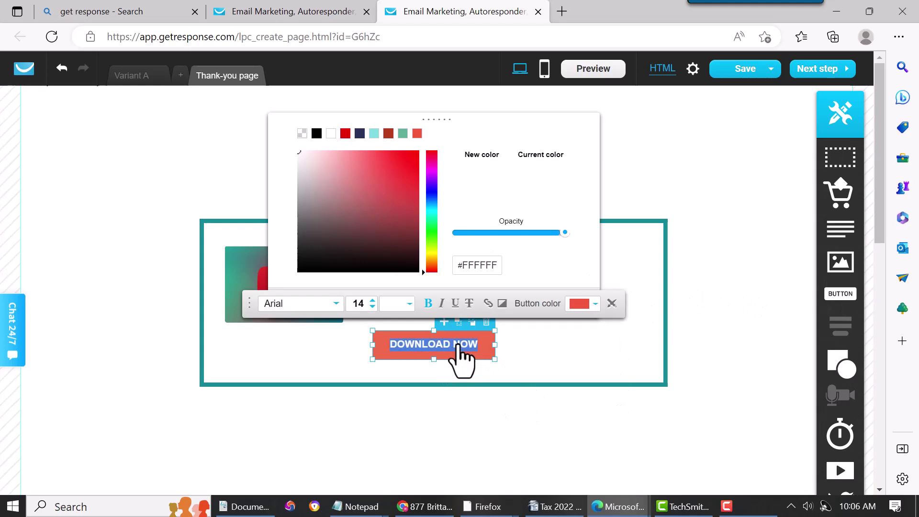
click(487, 303)
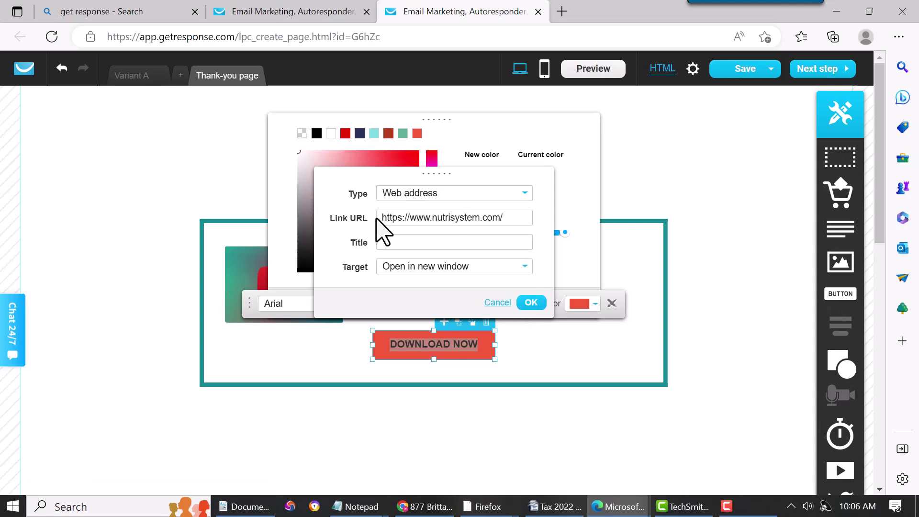
drag(382, 218, 508, 220)
click(530, 303)
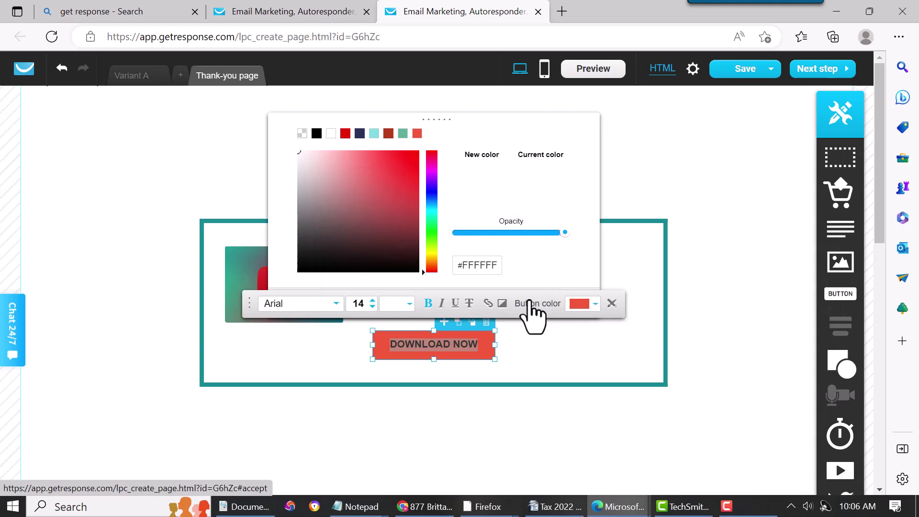
click(612, 303)
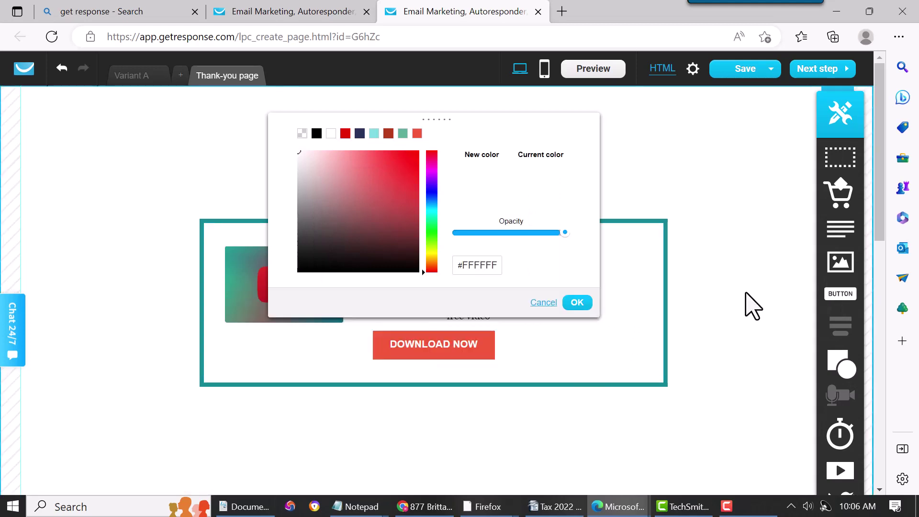
Step: Accept the button text colour and remove an accidentally added empty button
click(577, 303)
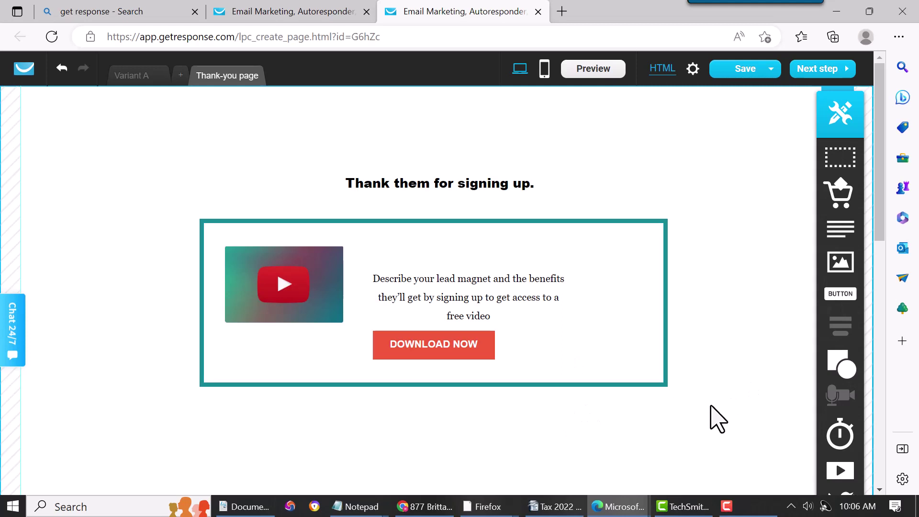
drag(844, 298, 426, 450)
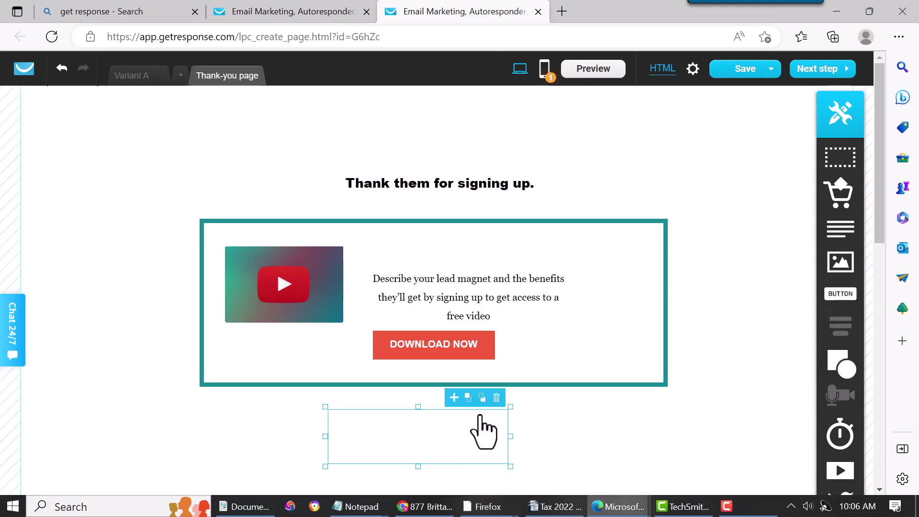
click(496, 398)
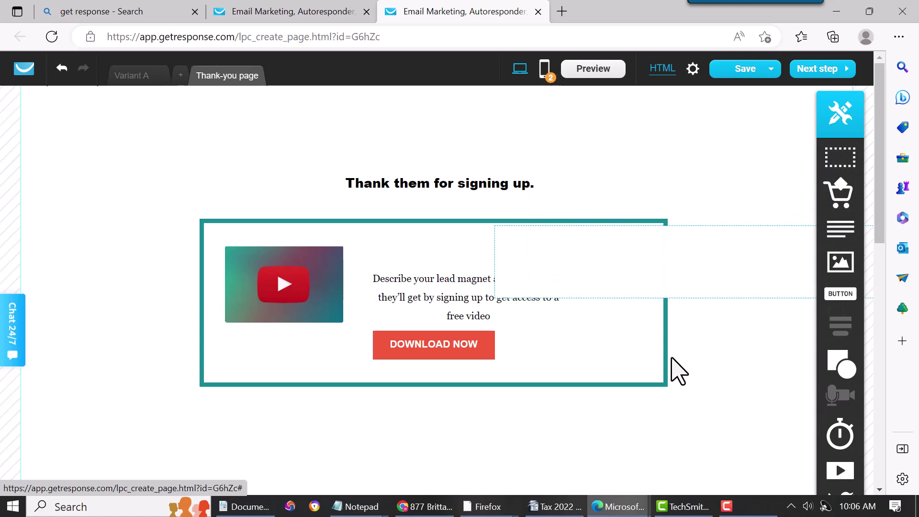
drag(679, 371, 473, 447)
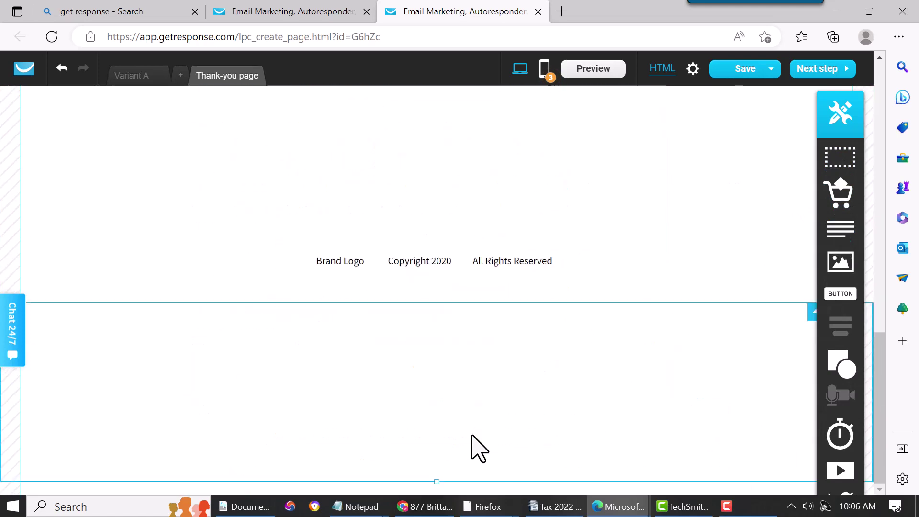
scroll(477, 447, up, 10)
scroll(476, 448, down, 2)
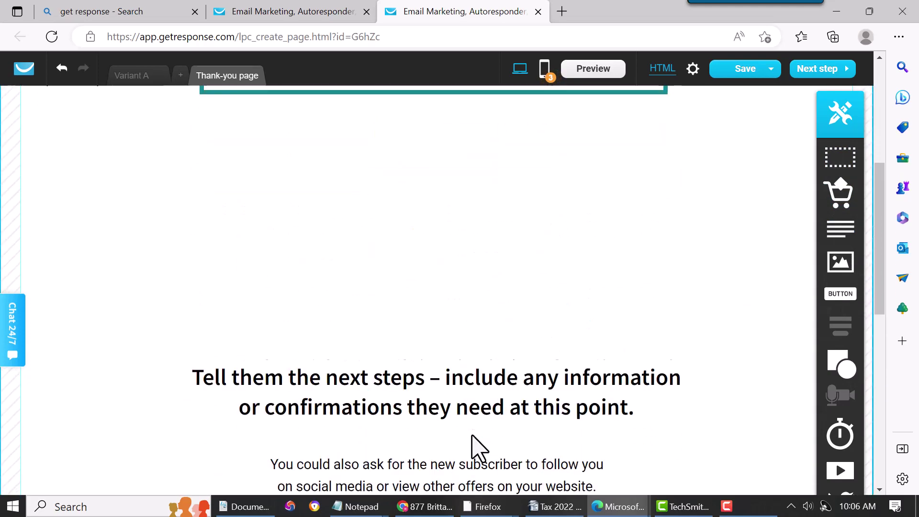
Step: Delete the next-steps heading and the social media paragraph
click(544, 363)
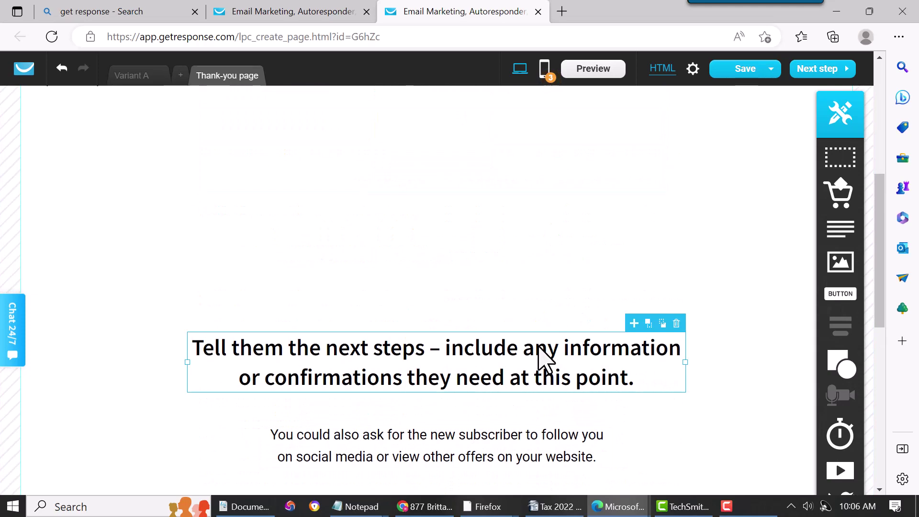
click(677, 323)
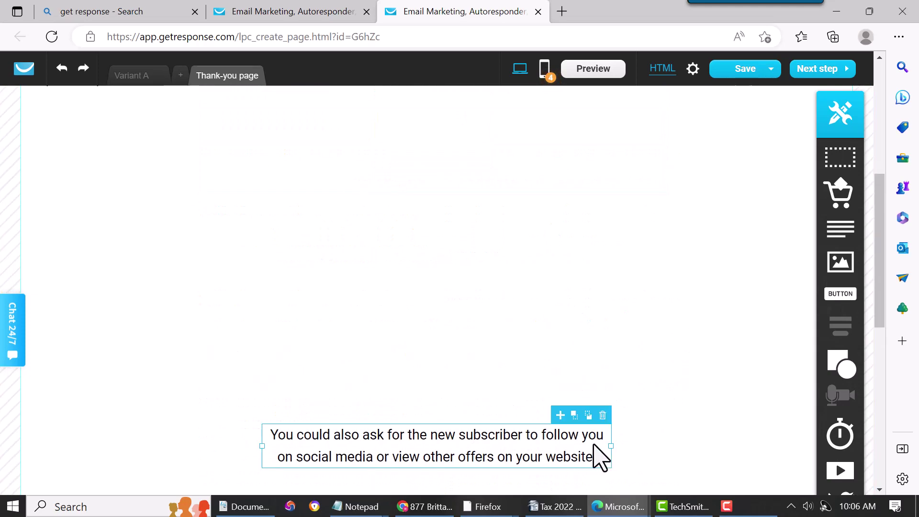
click(602, 416)
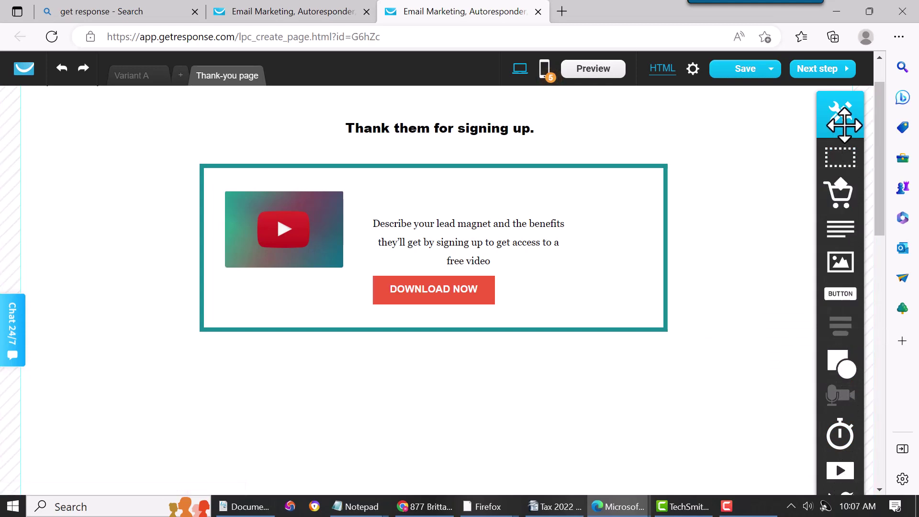
drag(845, 126, 827, 109)
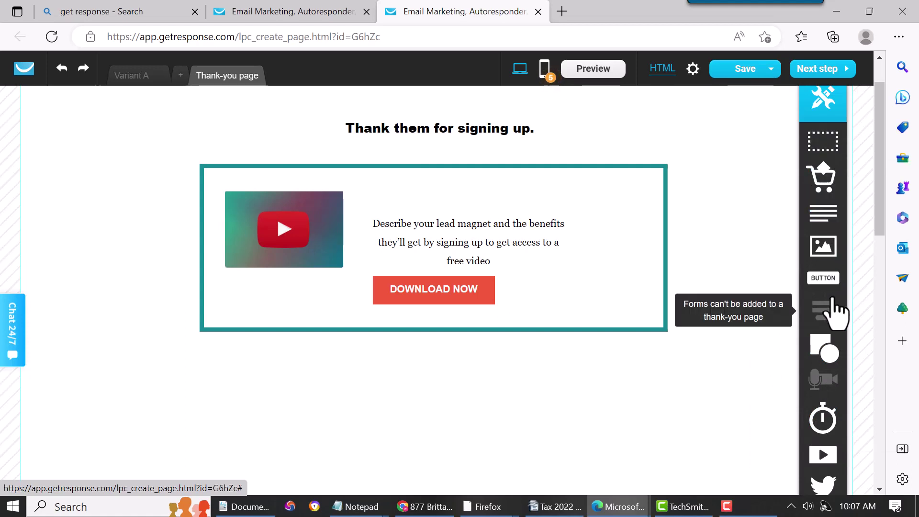
scroll(822, 386, down, 3)
scroll(821, 386, up, 4)
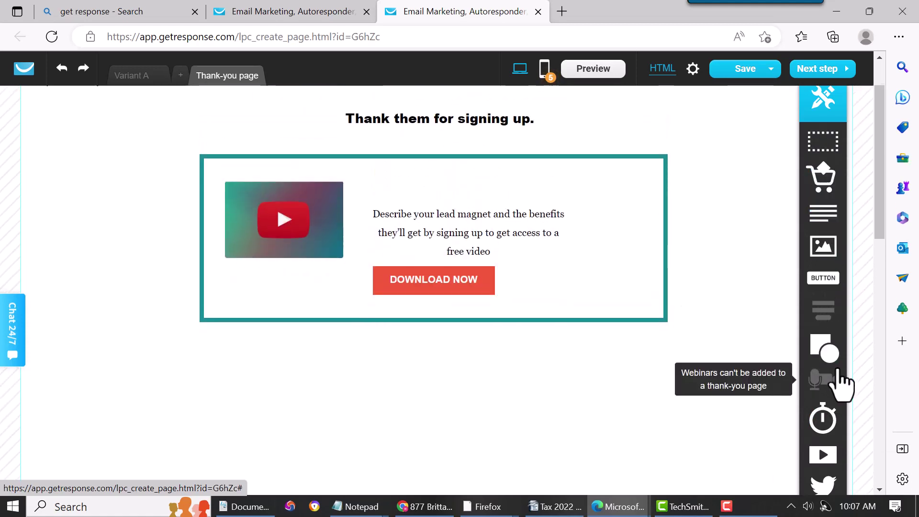
drag(827, 97, 786, 113)
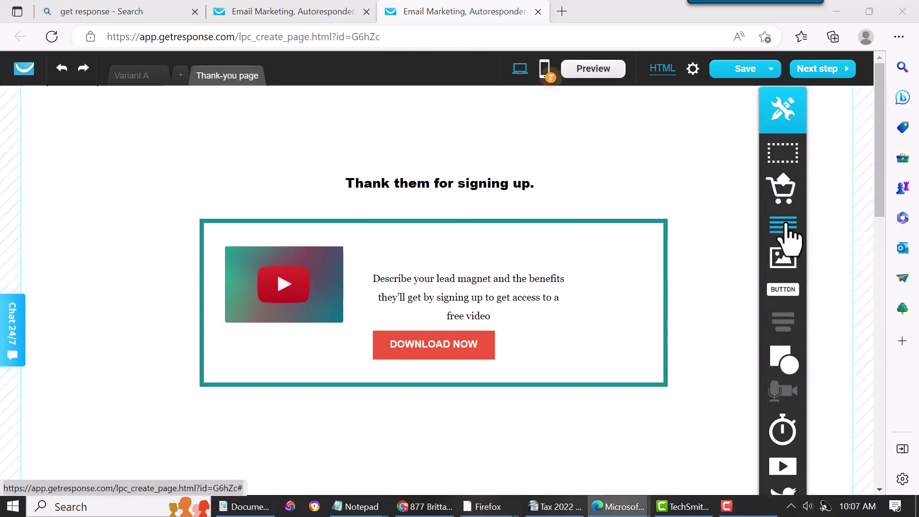
drag(788, 237, 494, 423)
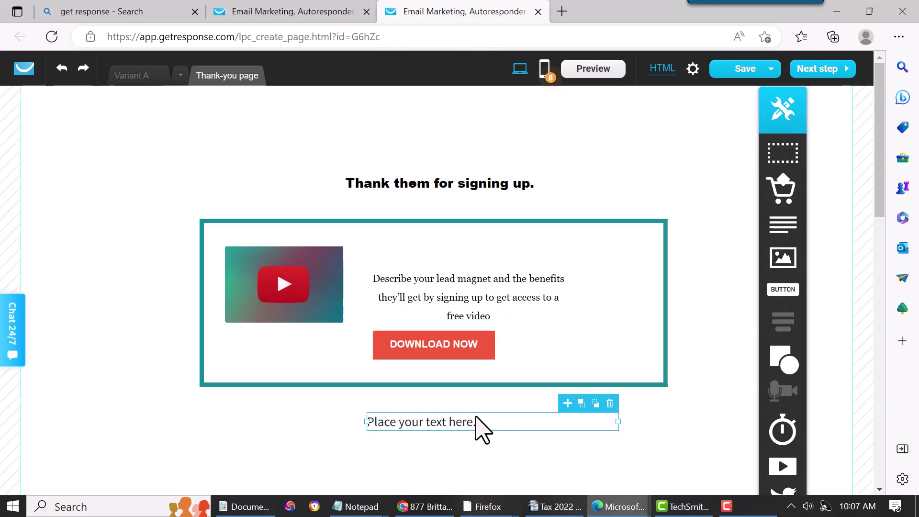
click(610, 404)
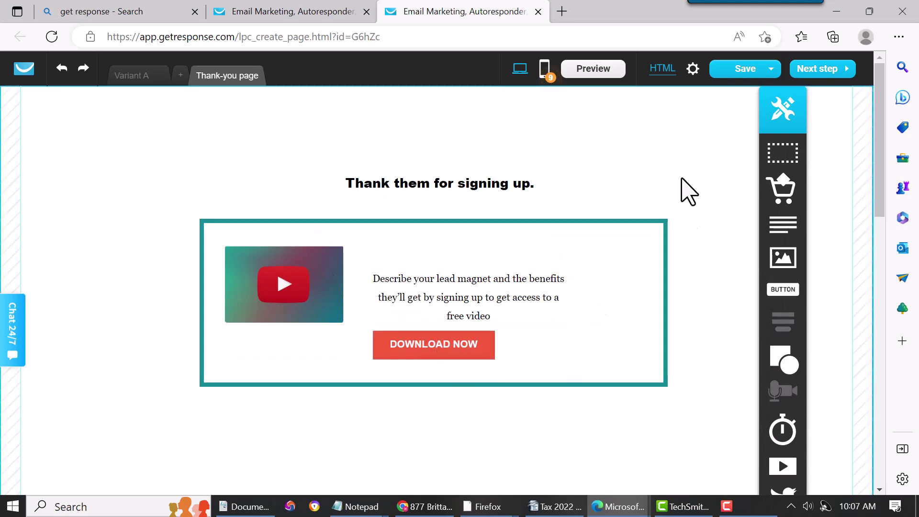
Step: Save the edited landing page and proceed to its settings step
click(747, 72)
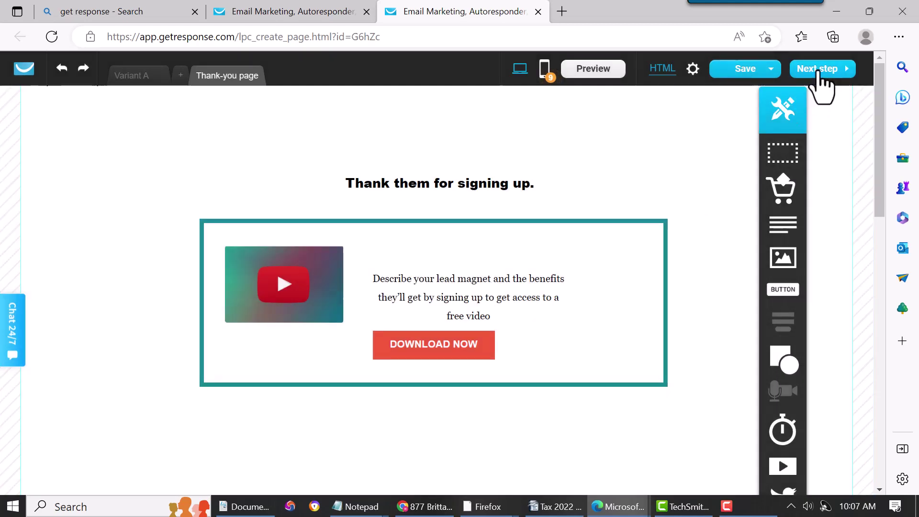
click(819, 71)
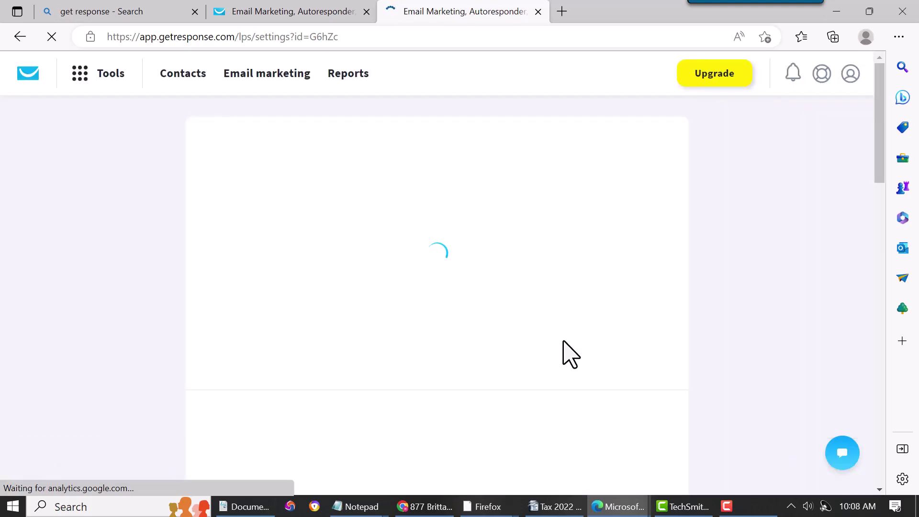
scroll(364, 356, down, 3)
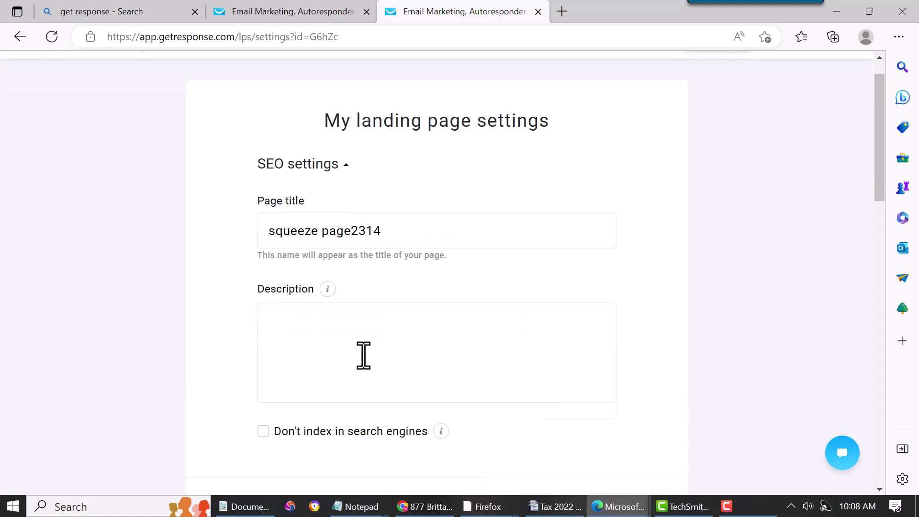
scroll(365, 354, down, 6)
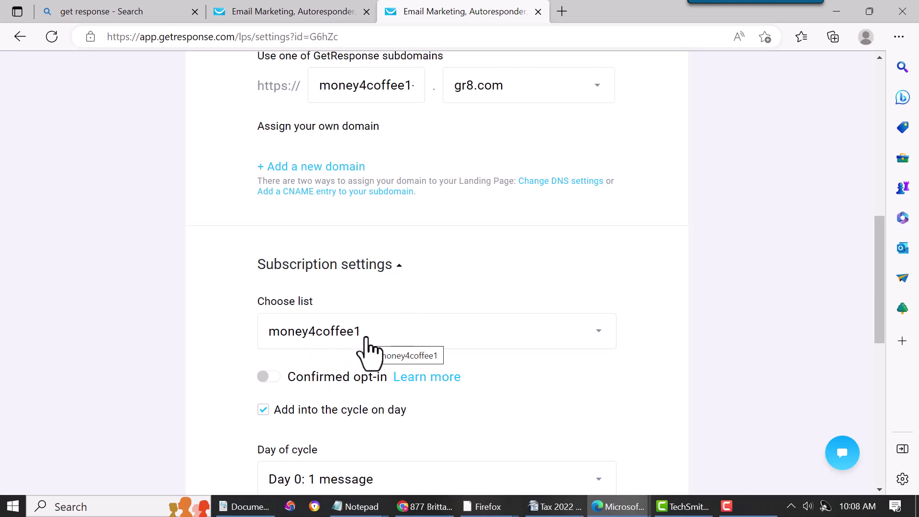
scroll(590, 332, down, 2)
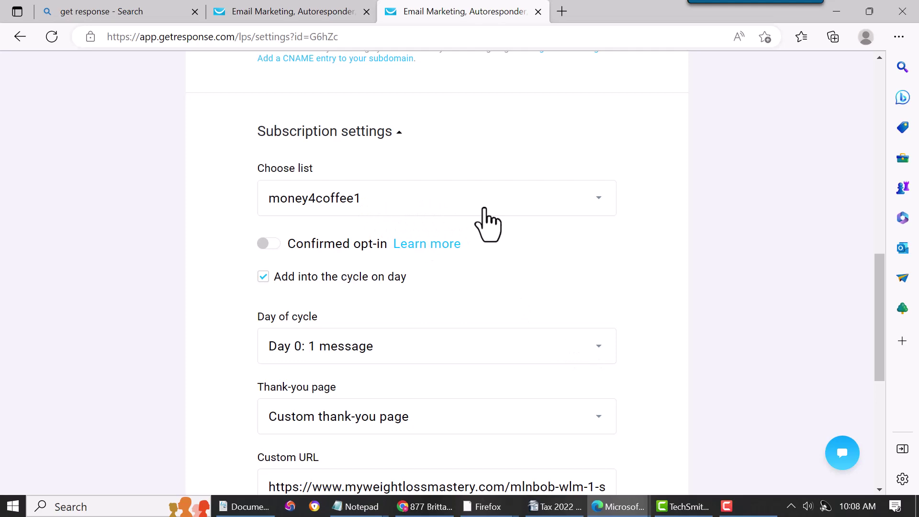
scroll(509, 297, down, 1)
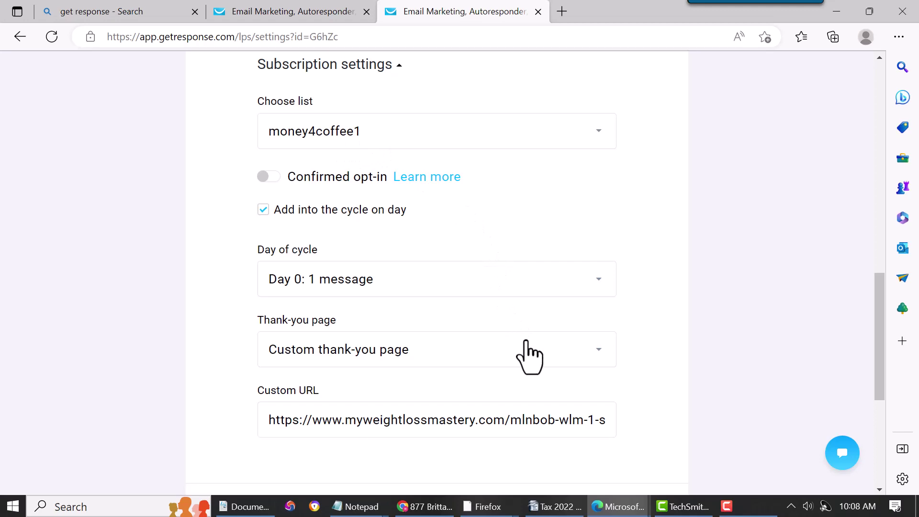
scroll(530, 357, up, 10)
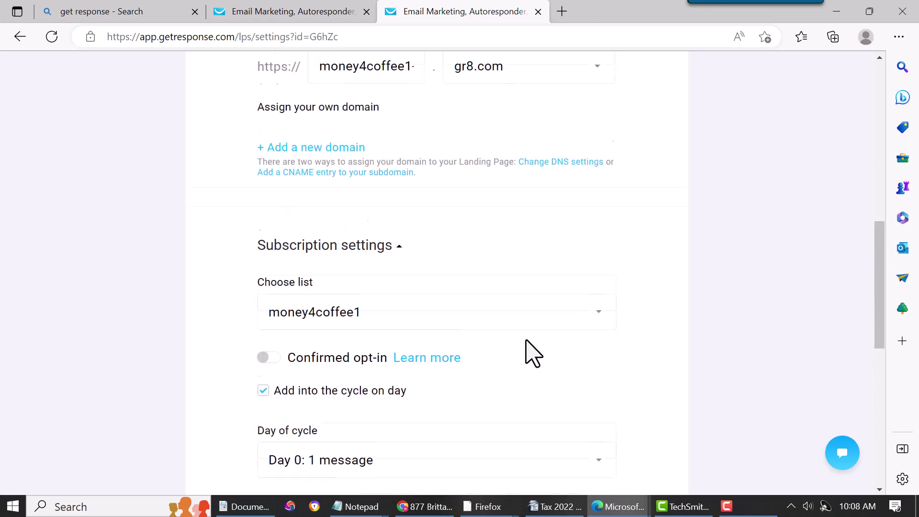
scroll(529, 357, up, 5)
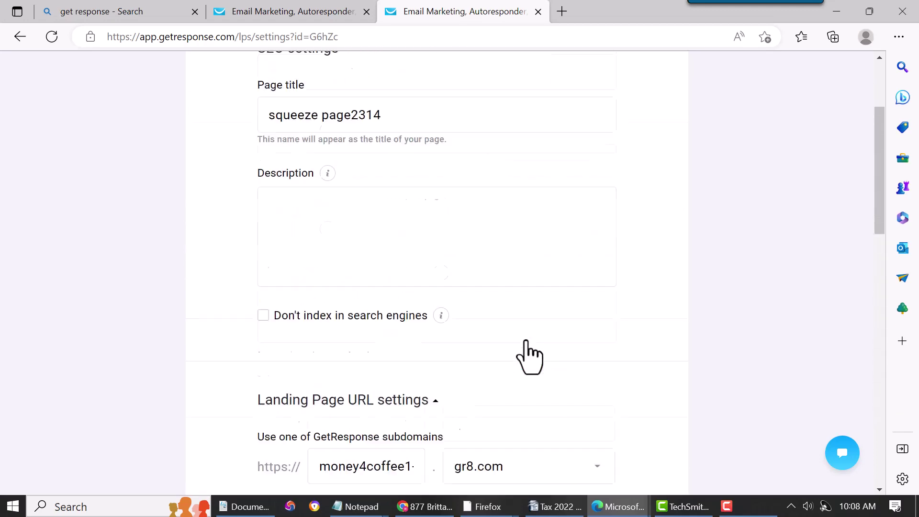